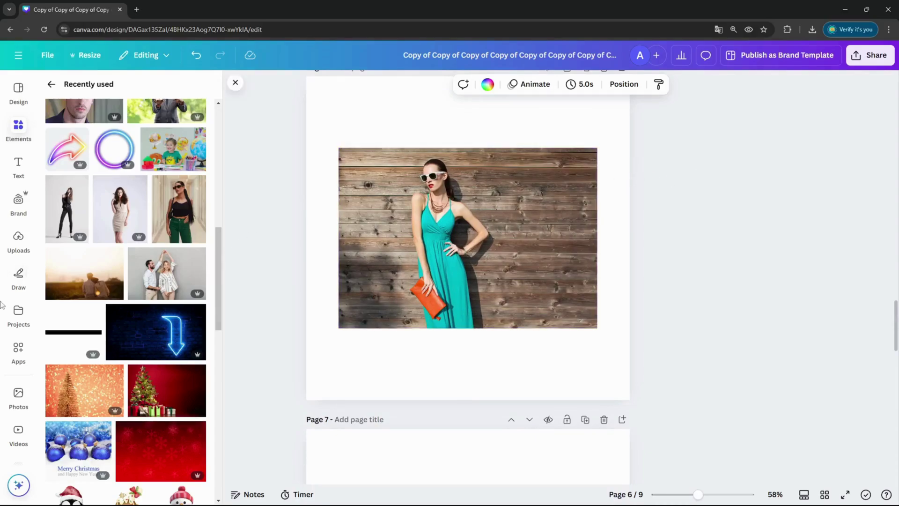
Find and open the Reshape app and start its Skew transform on page 6's photo of the woman in the teal dress
left_click(28, 359)
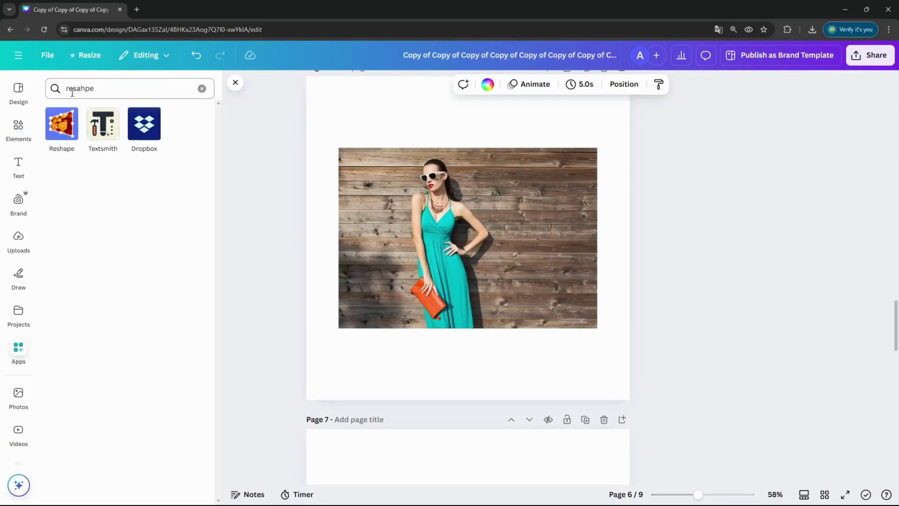
left_click(63, 124)
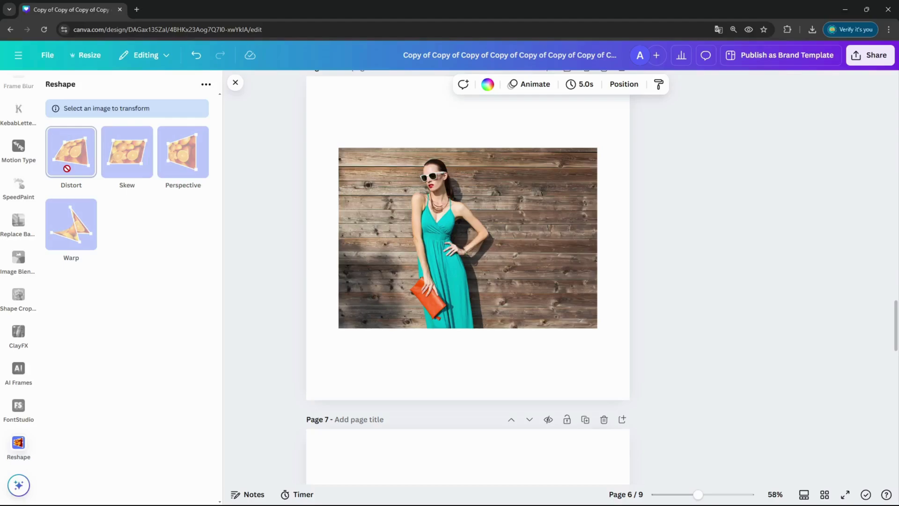
left_click(451, 203)
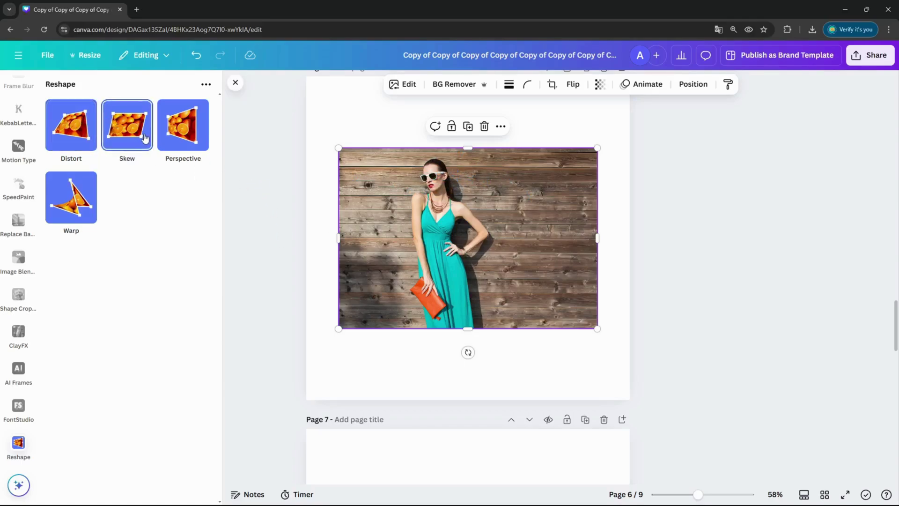
left_click(127, 142)
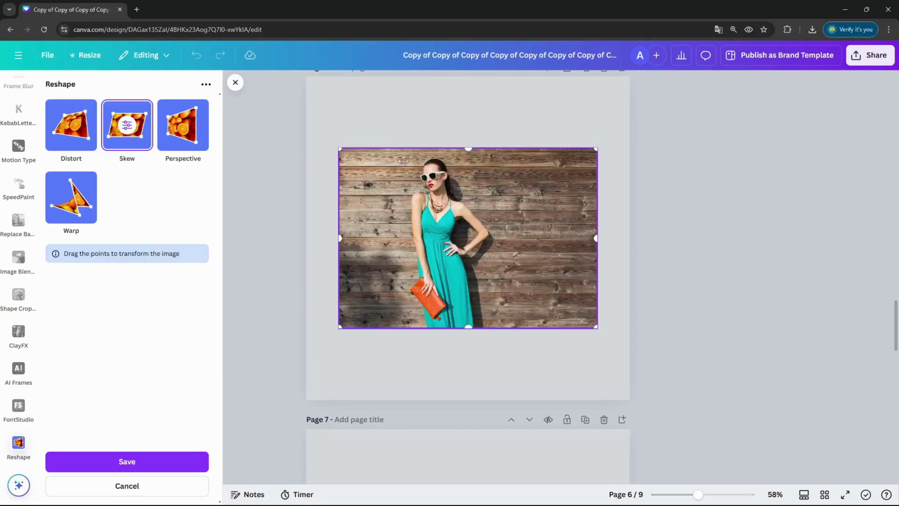
Slant the page 6 photo into an angled parallelogram-like shape, keep the woman within the frame, and save the skewed image
left_click_drag(340, 149, 387, 149)
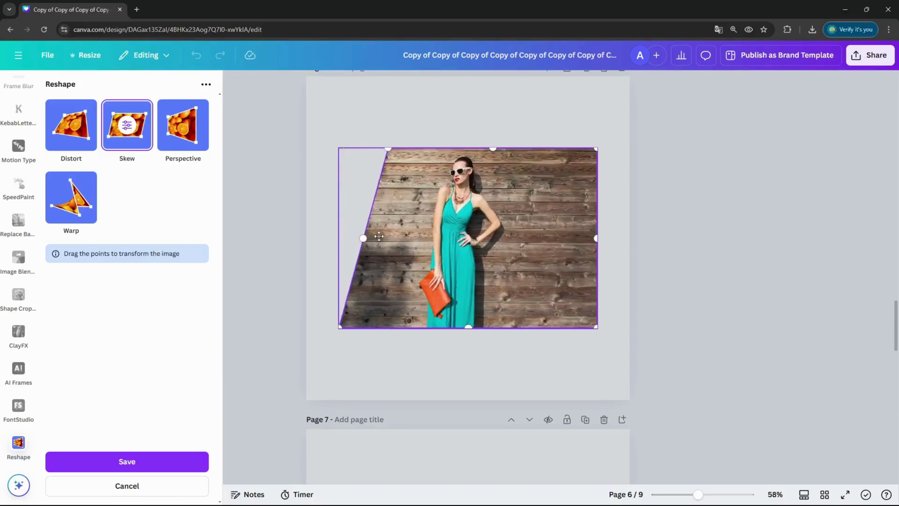
left_click_drag(379, 236, 442, 240)
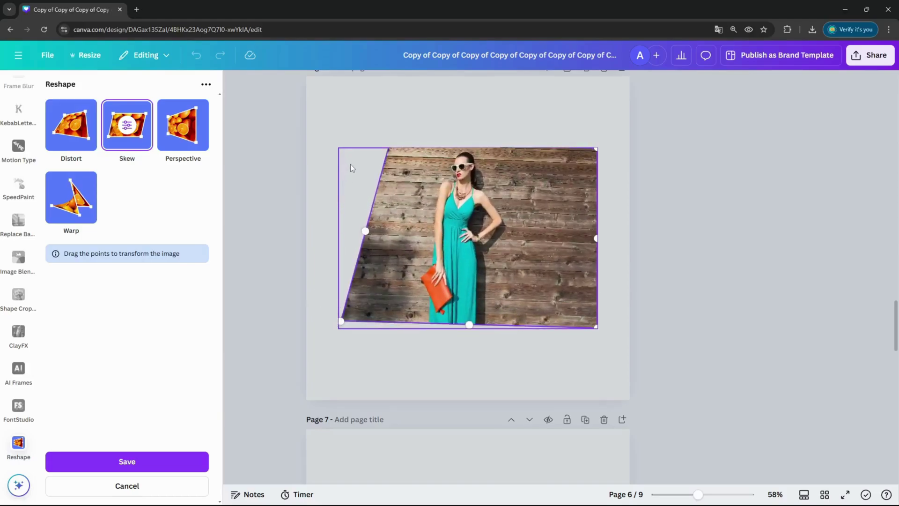
left_click_drag(528, 207, 423, 269)
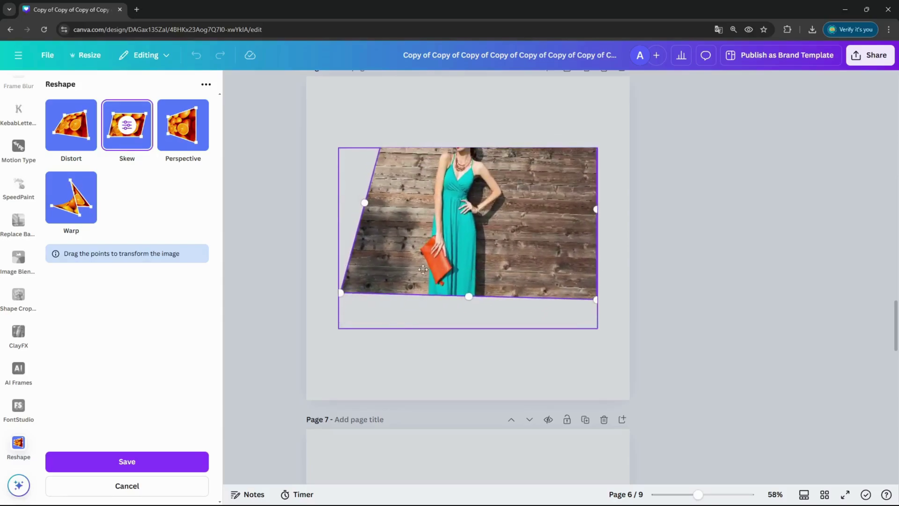
left_click_drag(469, 297, 413, 304)
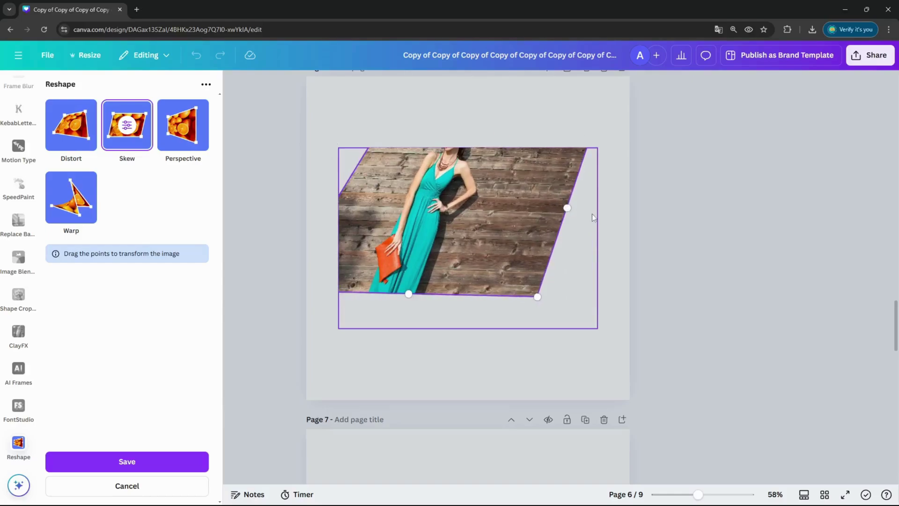
left_click_drag(565, 208, 616, 201)
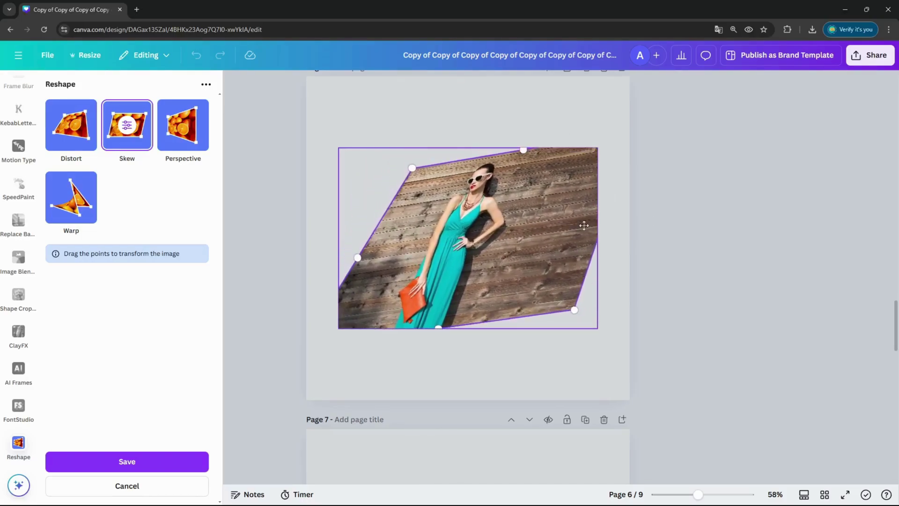
left_click(160, 460)
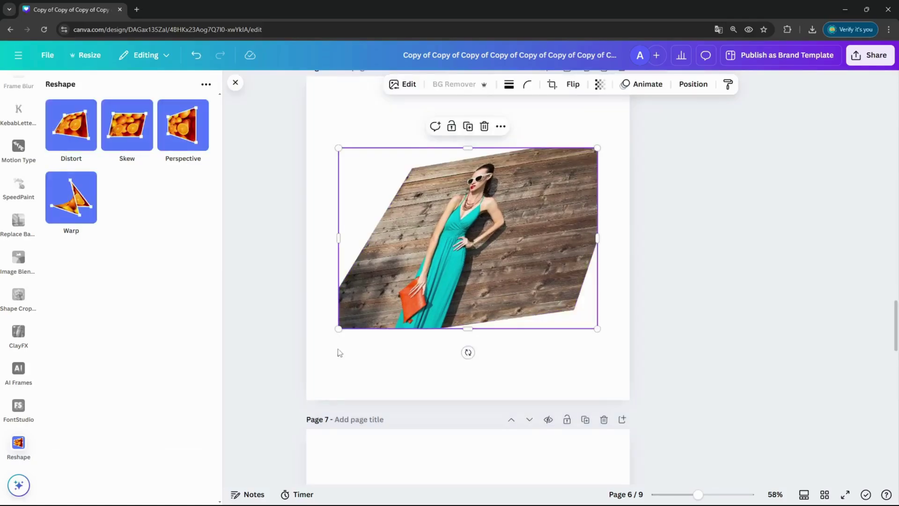
left_click(574, 119)
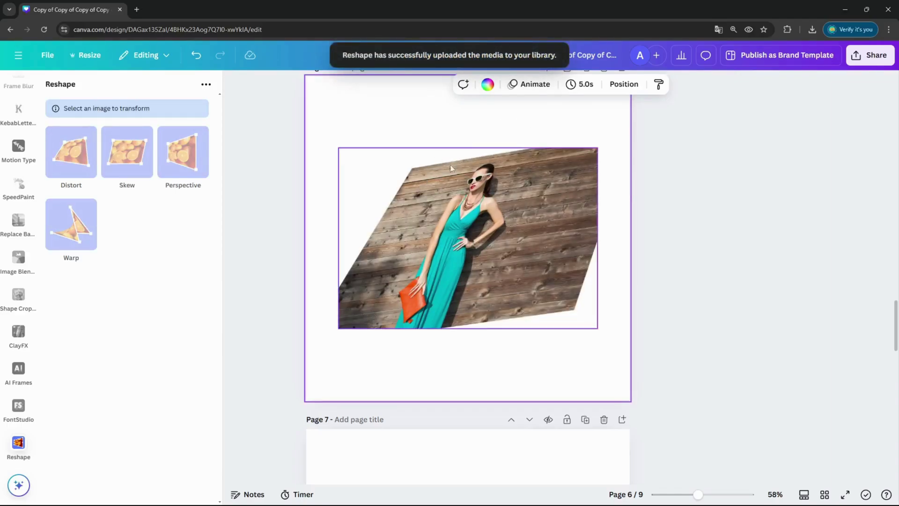
Start the Perspective transform on page 7's photo of the man holding a model house and shift its upper-left corner and edges
scroll(569, 161, "down", 8)
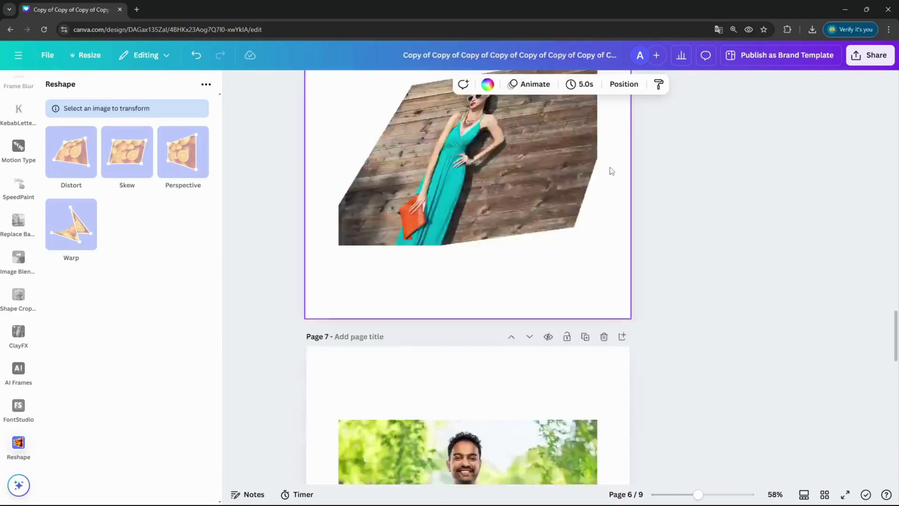
left_click(465, 196)
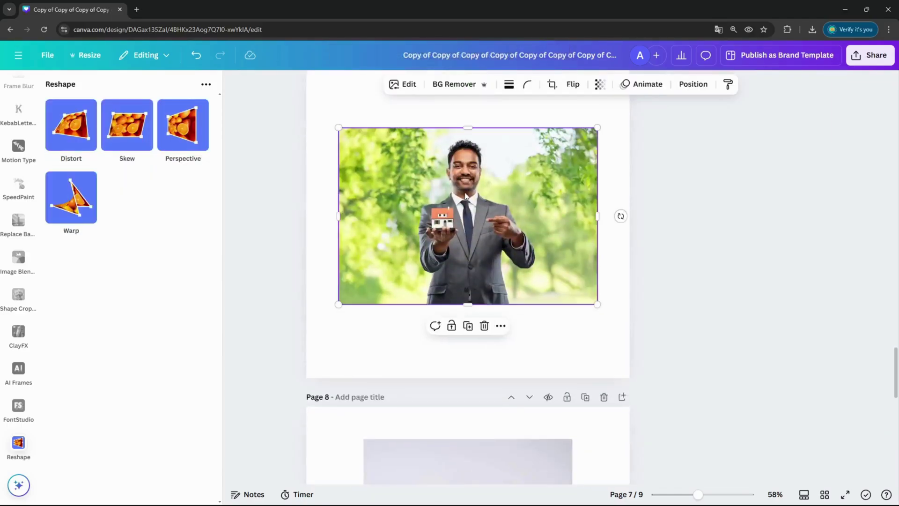
left_click(184, 136)
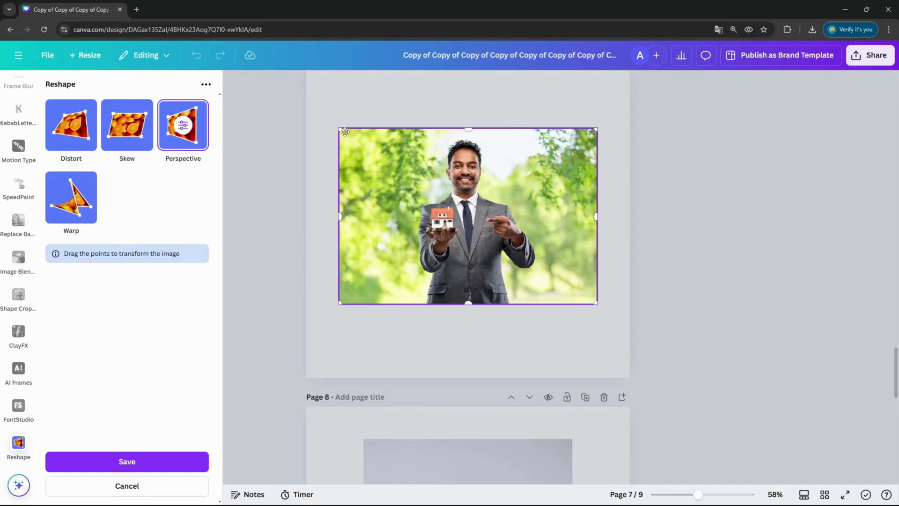
left_click_drag(340, 128, 412, 150)
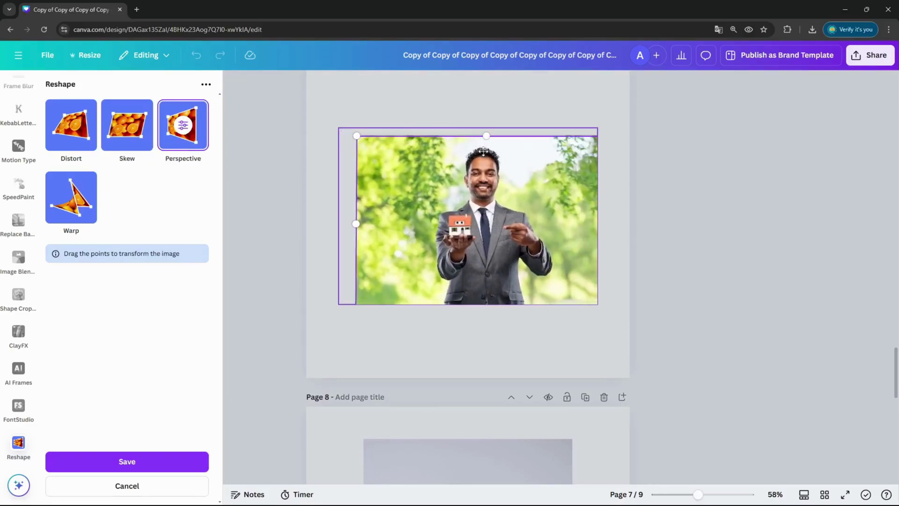
left_click_drag(486, 136, 537, 136)
left_click_drag(383, 224, 412, 202)
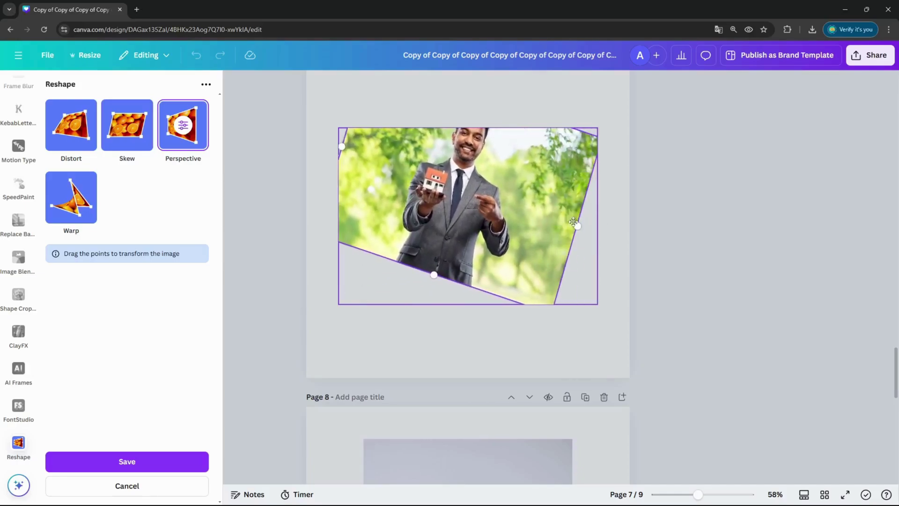
Reposition the page 7 photo in its frame, narrow its upper edge into a trapezoid, and save the perspective result
left_click_drag(525, 201, 530, 185)
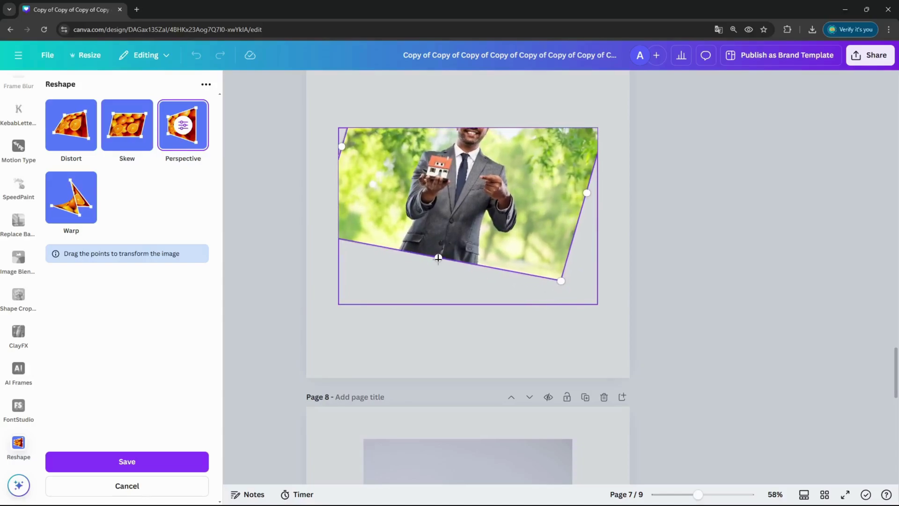
left_click_drag(439, 258, 508, 293)
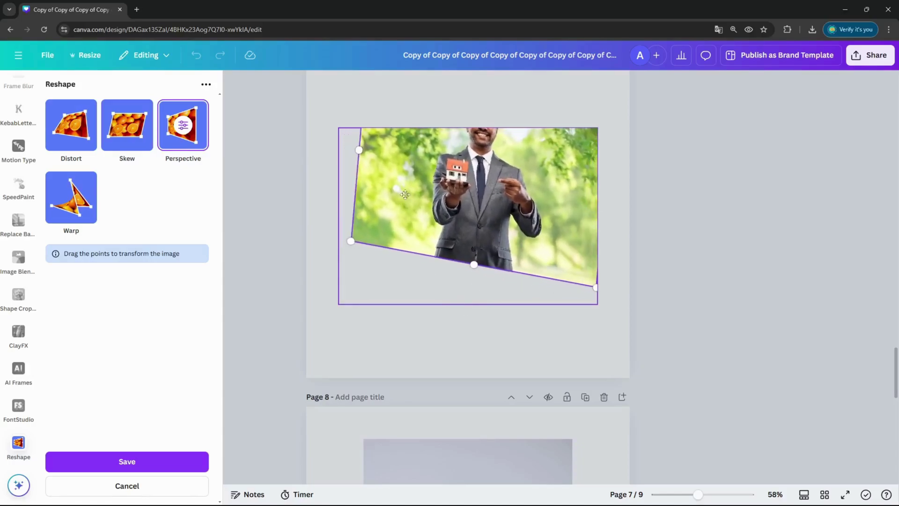
left_click_drag(435, 190, 426, 242)
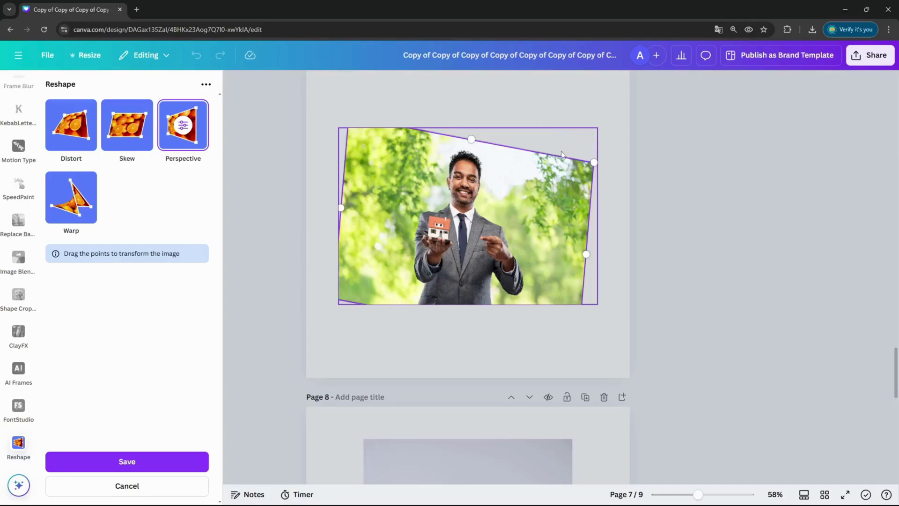
left_click_drag(593, 160, 505, 189)
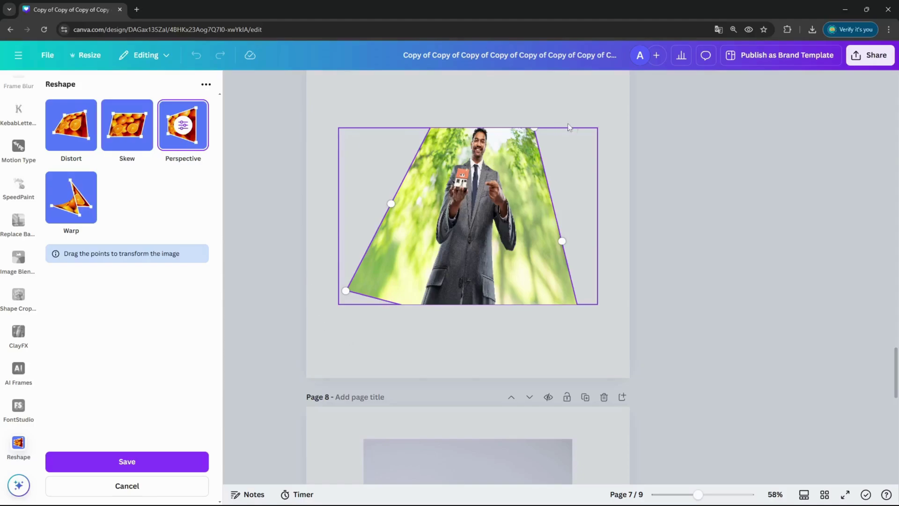
left_click(161, 460)
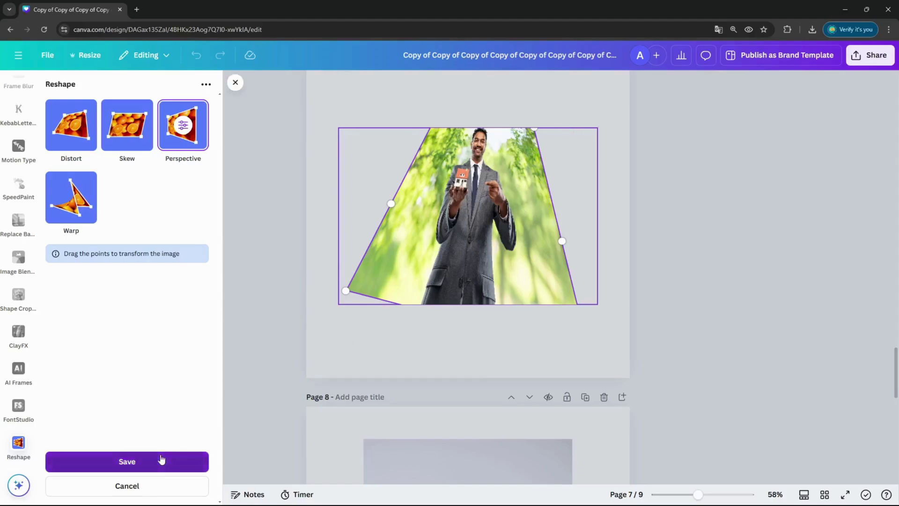
Start the Warp transform on page 8's photo of the woman in the beige dress and pull its upper corners and right edge inward
scroll(492, 211, "down", 6)
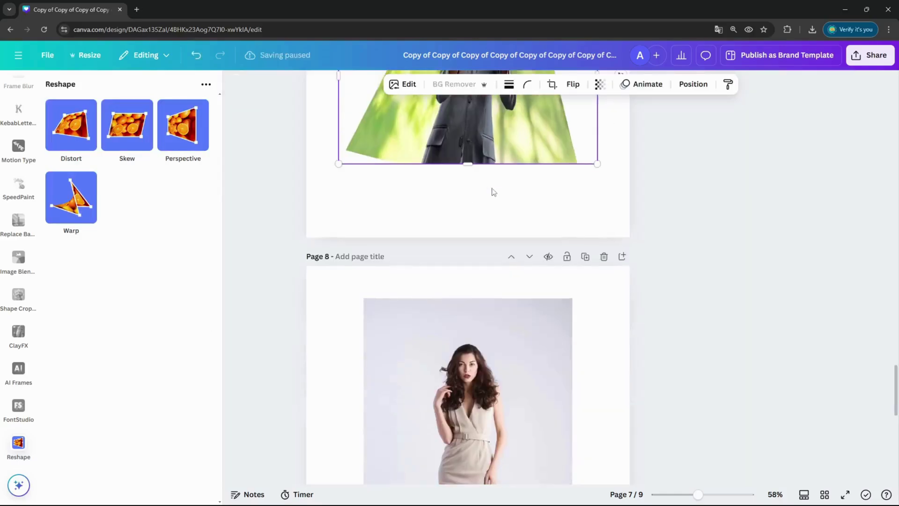
left_click(471, 227)
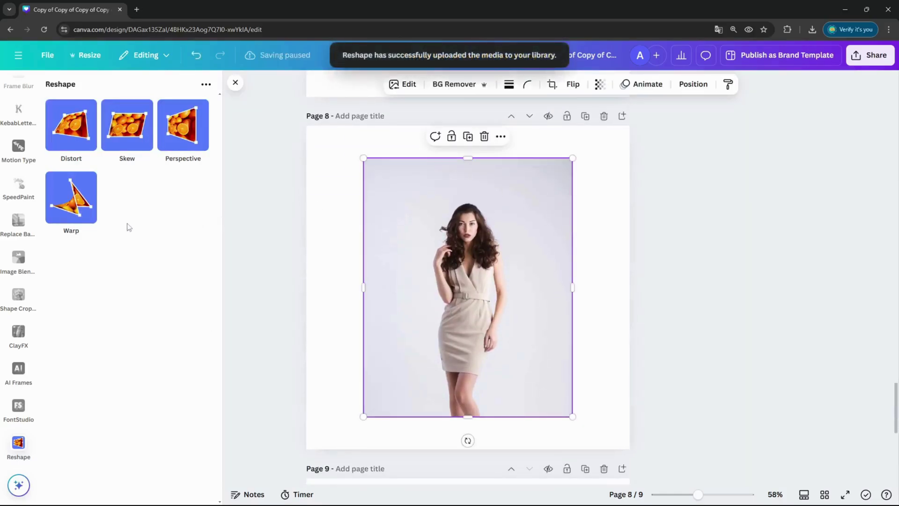
left_click(72, 197)
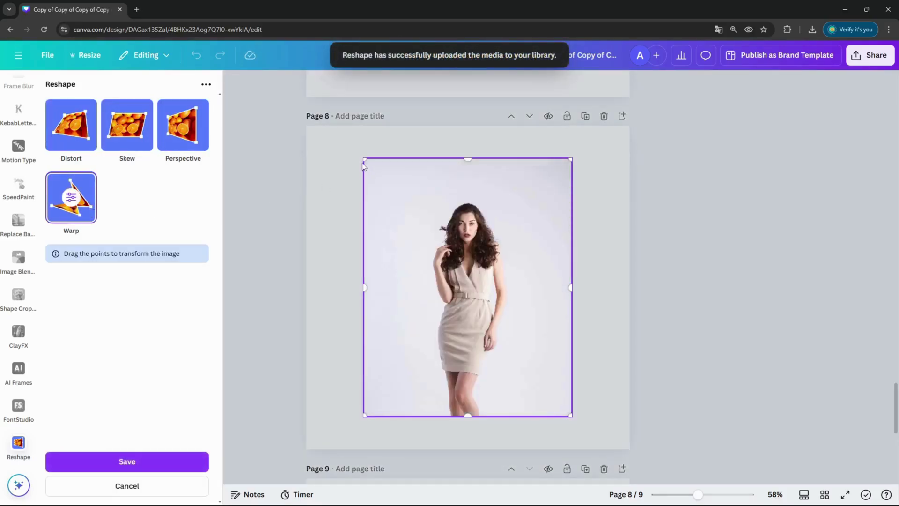
left_click_drag(365, 159, 418, 209)
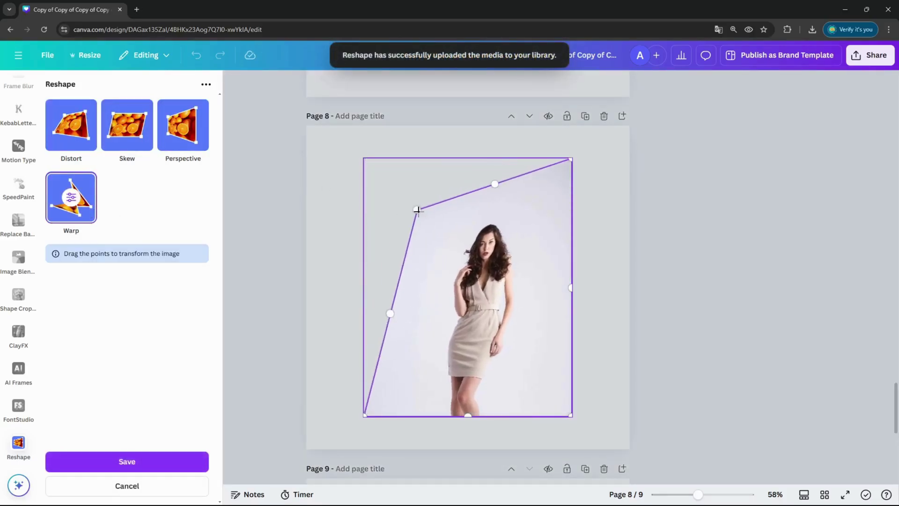
left_click_drag(570, 160, 527, 183)
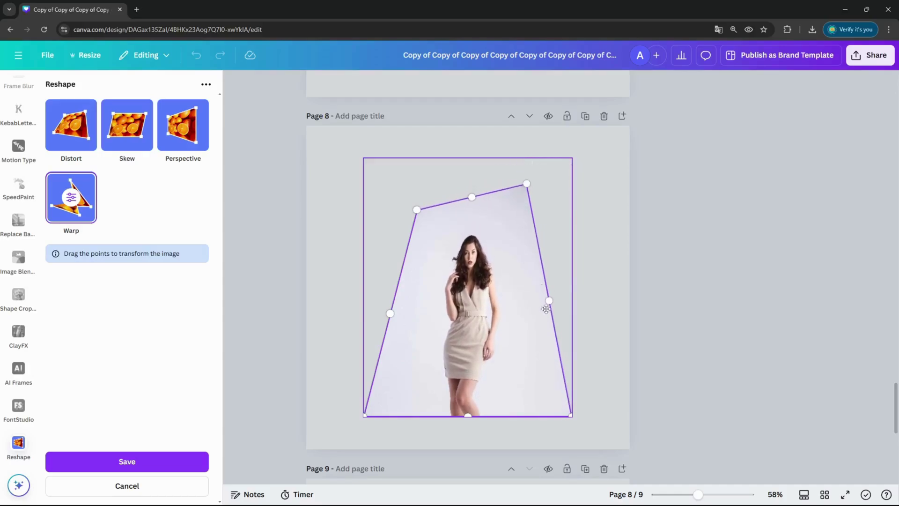
left_click_drag(547, 303, 516, 302)
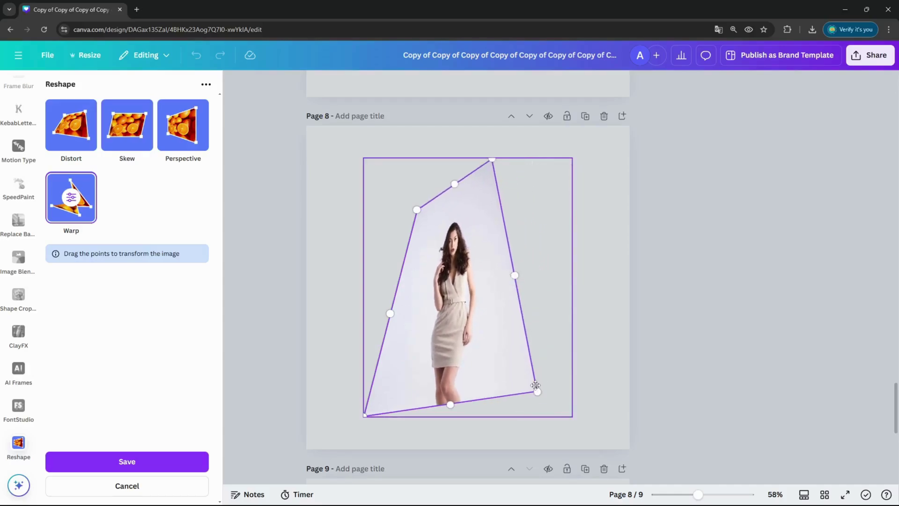
Raise the warped photo's lower edge to shorten it and reposition the whole image near the middle of its frame
left_click_drag(536, 386, 425, 310)
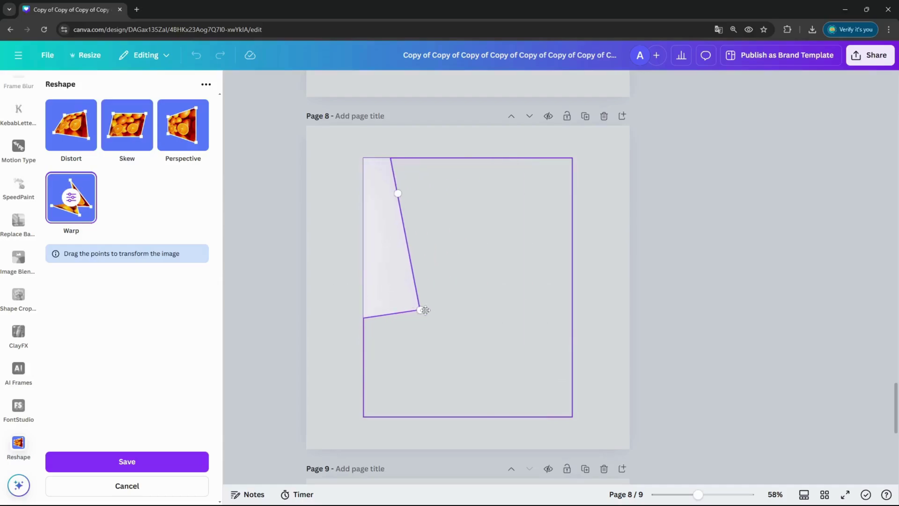
left_click_drag(372, 267, 445, 263)
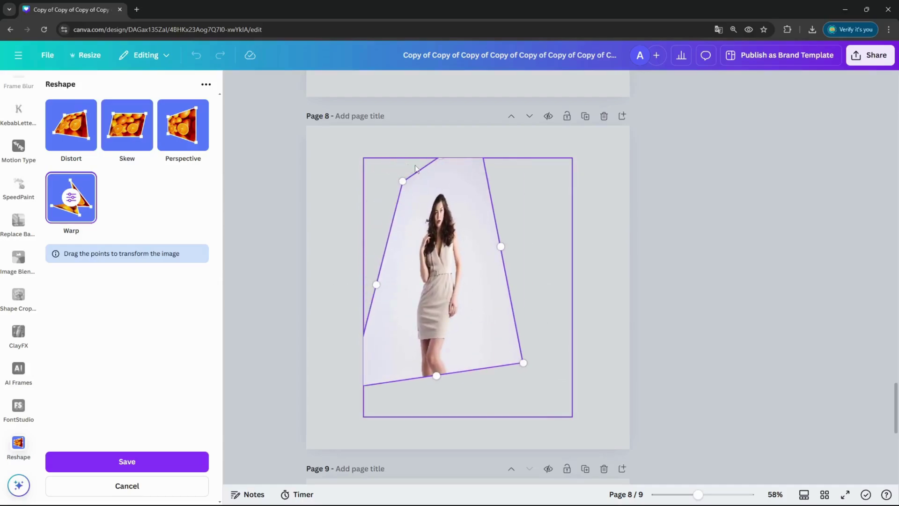
left_click_drag(433, 172, 451, 183)
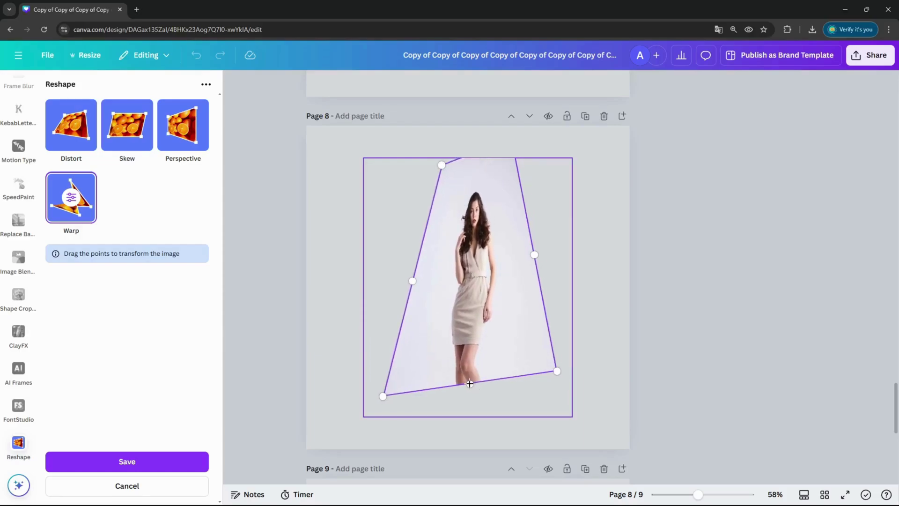
left_click_drag(470, 384, 472, 294)
left_click_drag(488, 230, 482, 270)
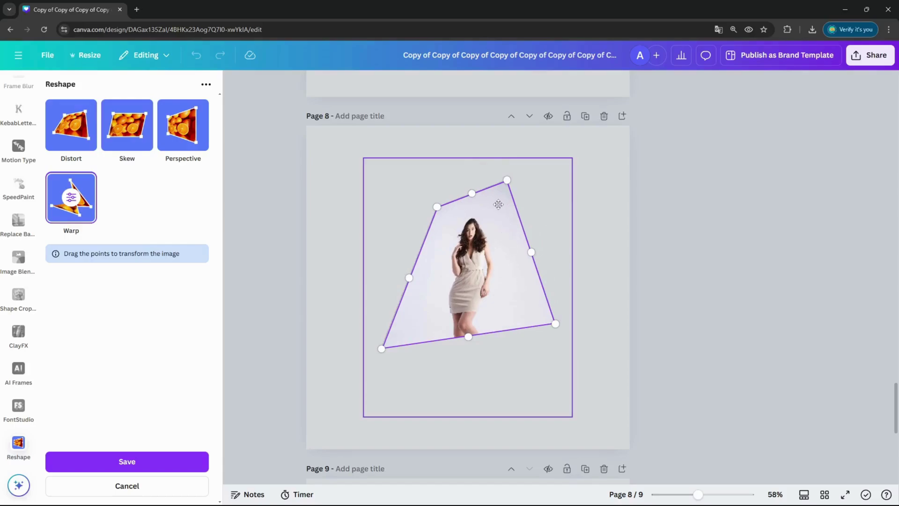
left_click_drag(505, 250, 508, 262)
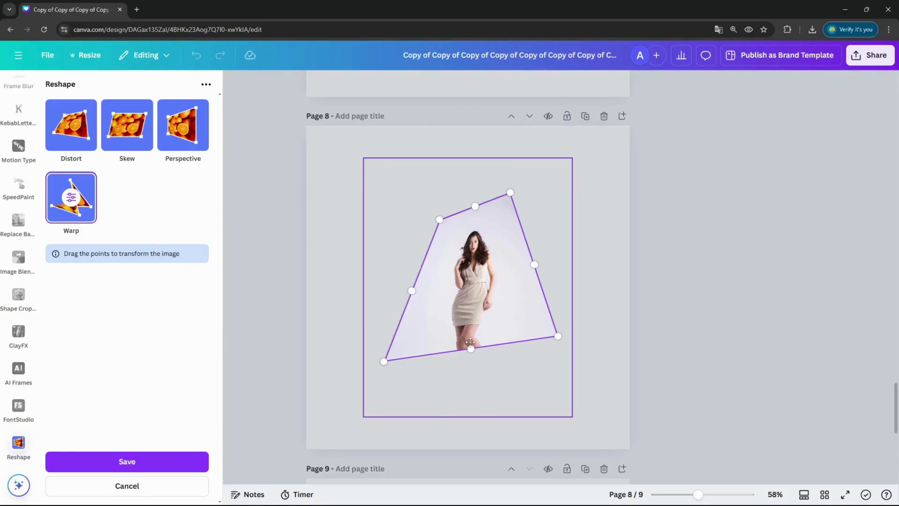
Raise the warped photo's upper-right corner, pull its lower-left corner inward to form a narrow irregular quadrilateral, and save the image
left_click_drag(511, 192, 522, 169)
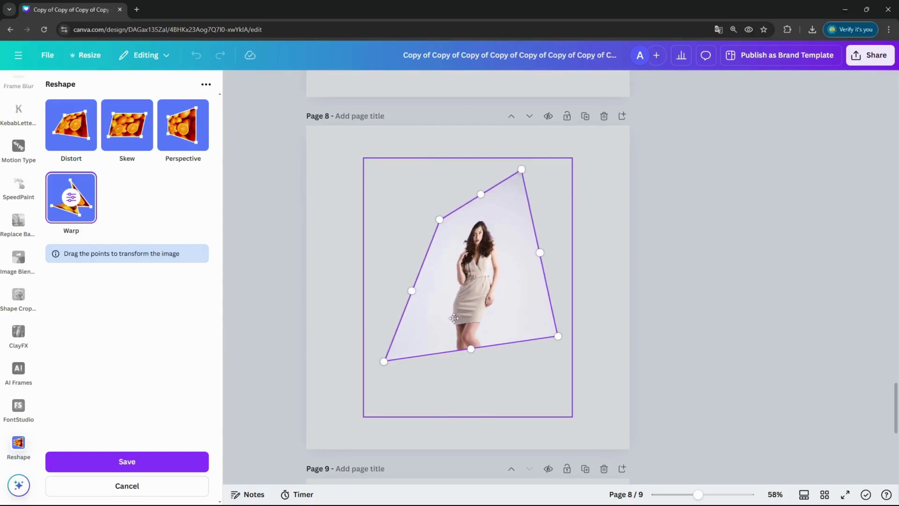
left_click_drag(384, 362, 418, 382)
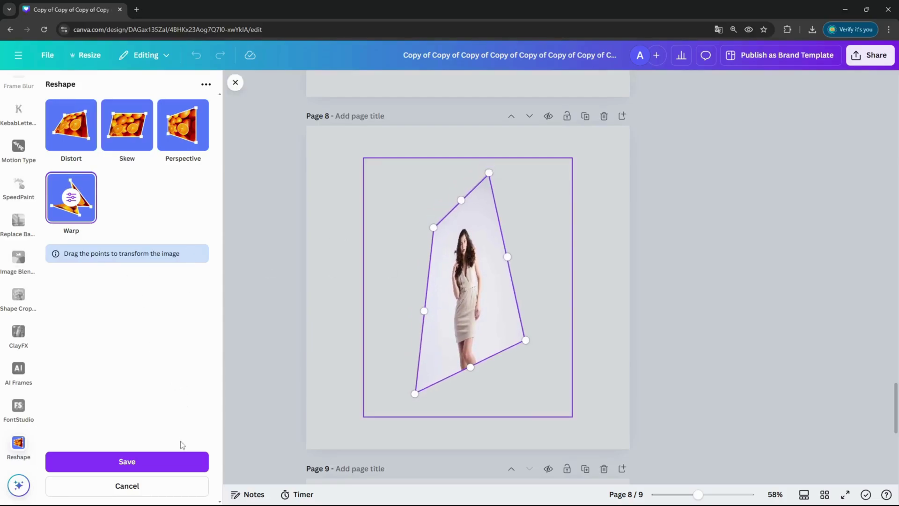
left_click(185, 459)
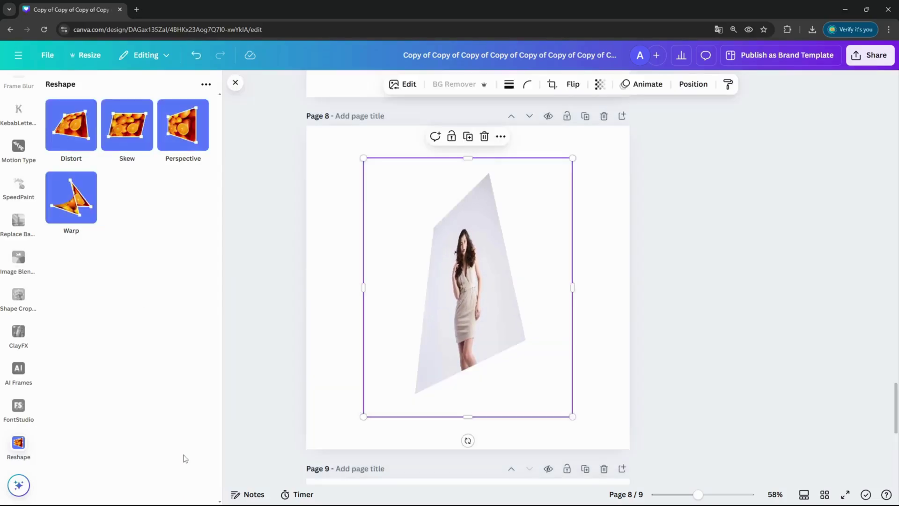
Enlarge the Coca-Cola bottles photo on page 9 and position it so it covers the whole billboard
scroll(457, 218, "down", 8)
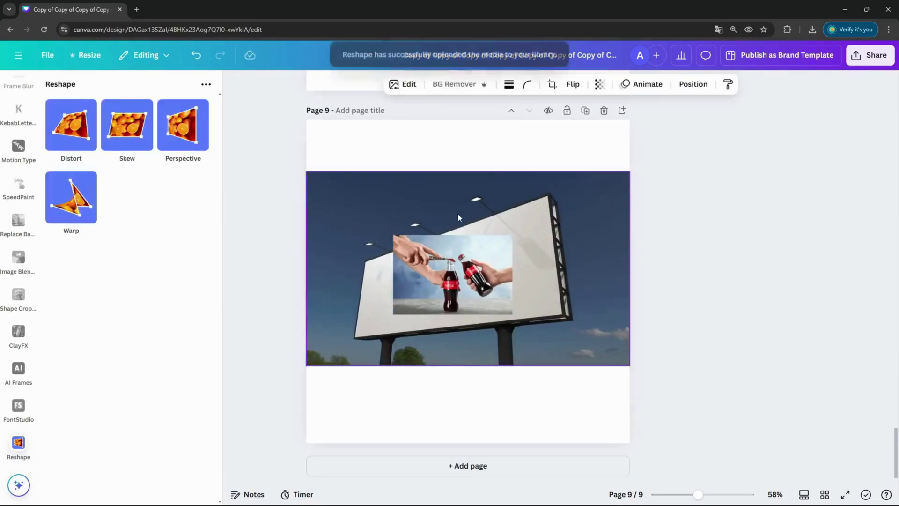
left_click_drag(698, 495, 707, 495)
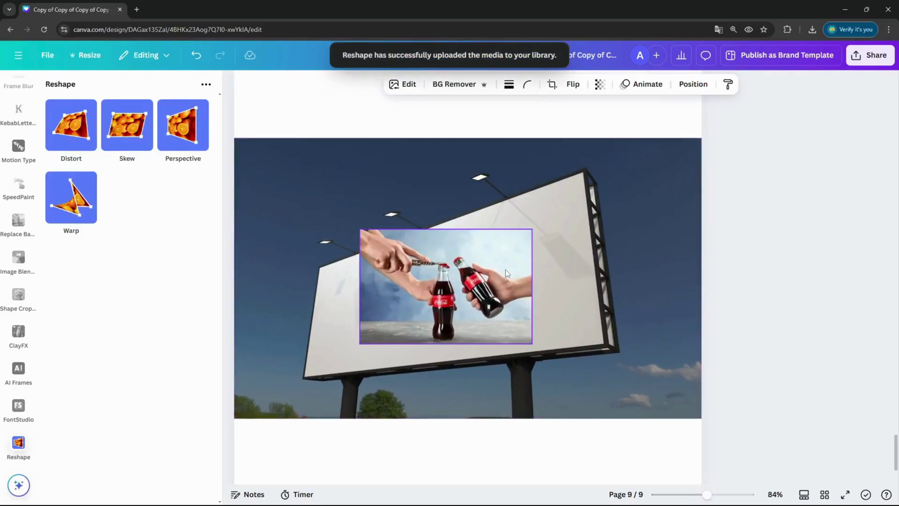
left_click_drag(455, 265, 401, 192)
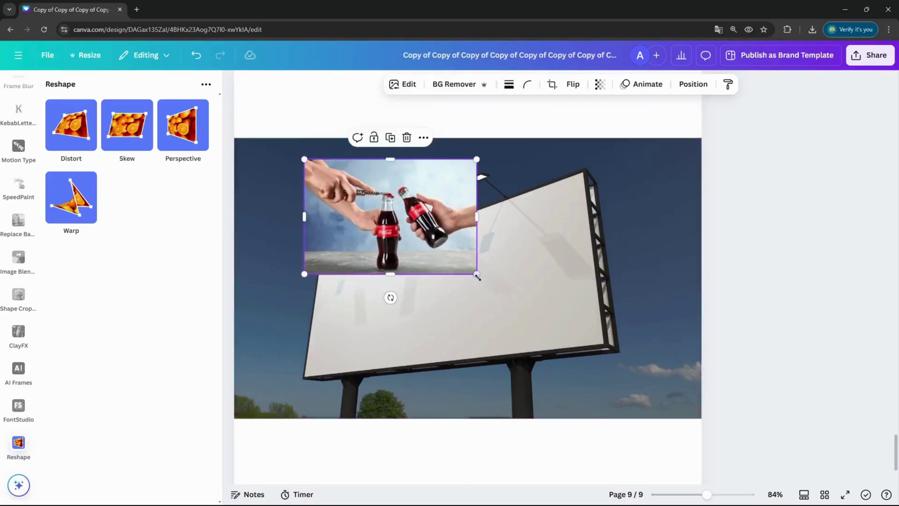
mouse_move(483, 277)
left_mouse_down()
mouse_move(597, 311)
mouse_move(647, 346)
mouse_move(474, 284)
mouse_move(486, 285)
left_mouse_up()
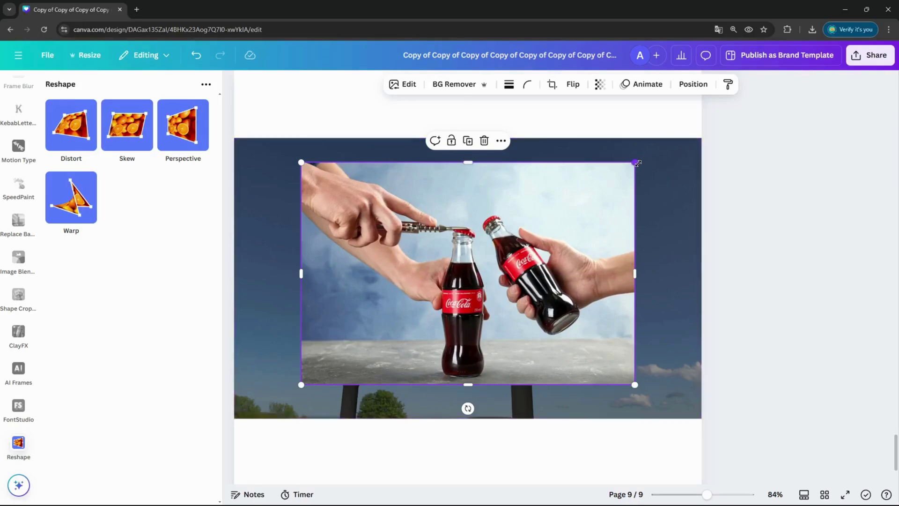
left_click_drag(637, 163, 642, 158)
left_click_drag(598, 187, 586, 186)
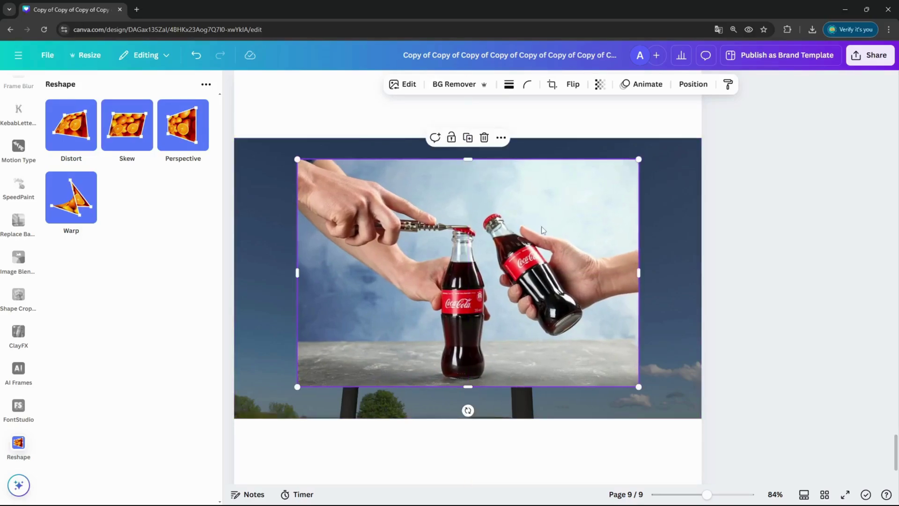
left_click_drag(375, 222, 408, 181)
left_click_drag(461, 216, 418, 263)
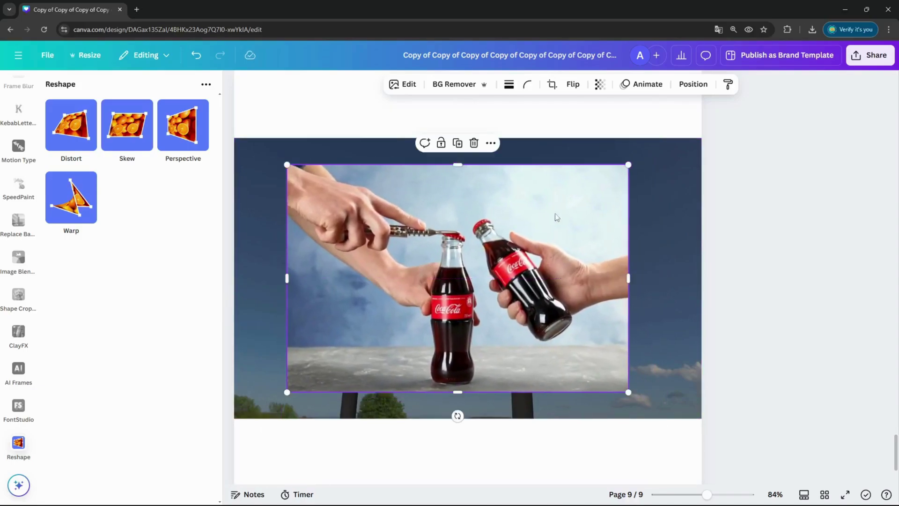
left_click_drag(629, 165, 645, 153)
left_click_drag(572, 193, 574, 198)
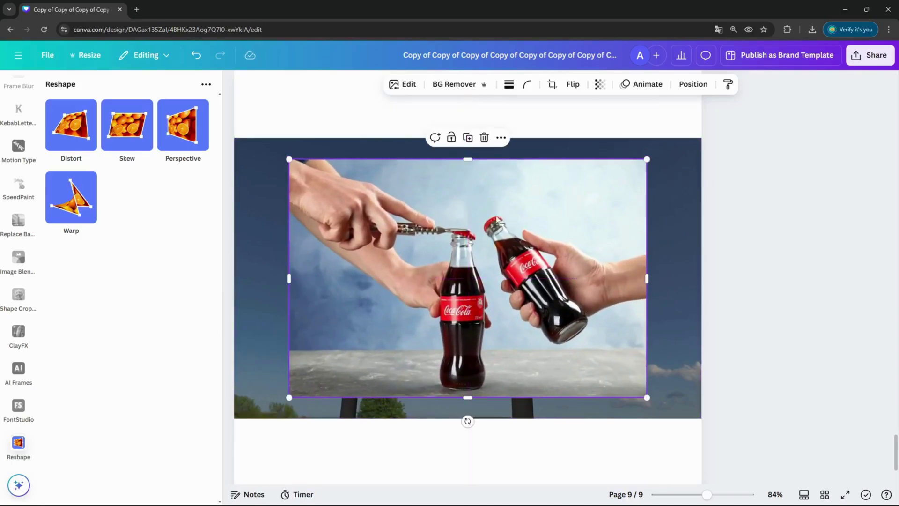
Start the Distort transform on the Coca-Cola photo and move its four corners onto the corners of the billboard's blank panel
left_click(83, 144)
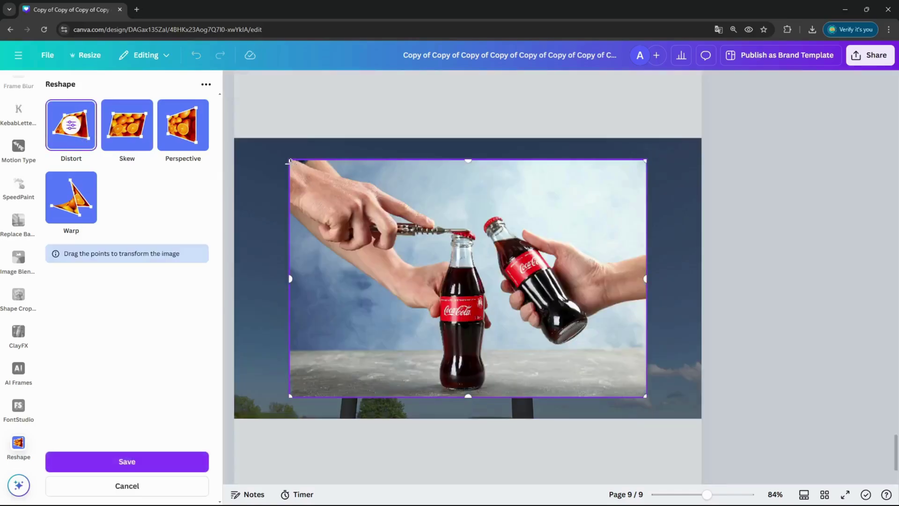
left_click_drag(290, 161, 319, 271)
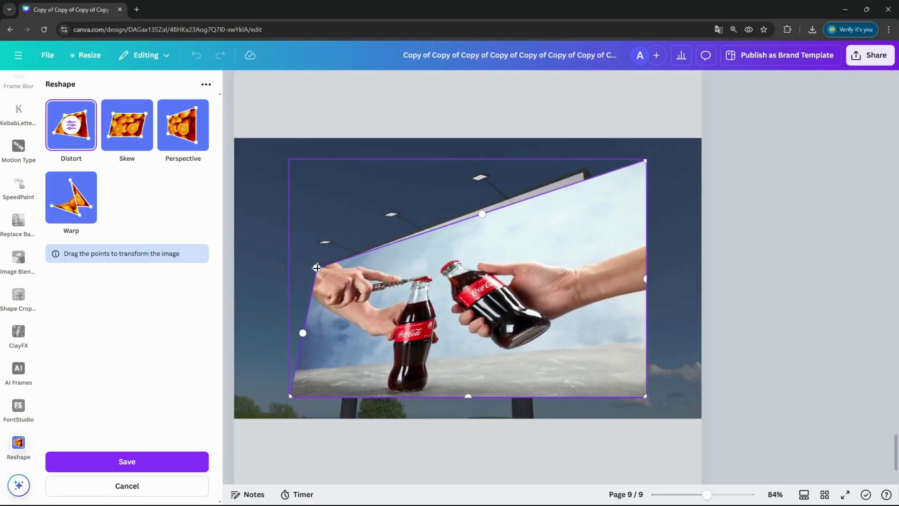
left_click_drag(646, 161, 583, 171)
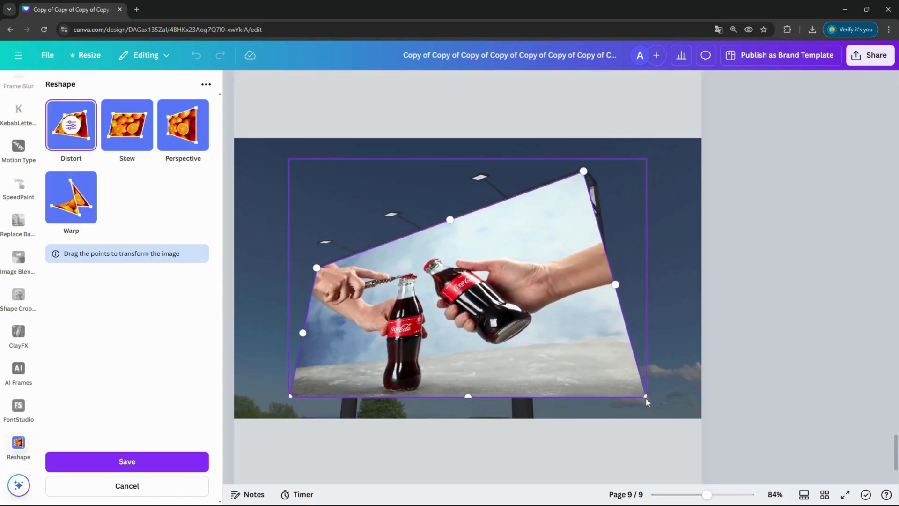
left_click_drag(645, 397, 607, 346)
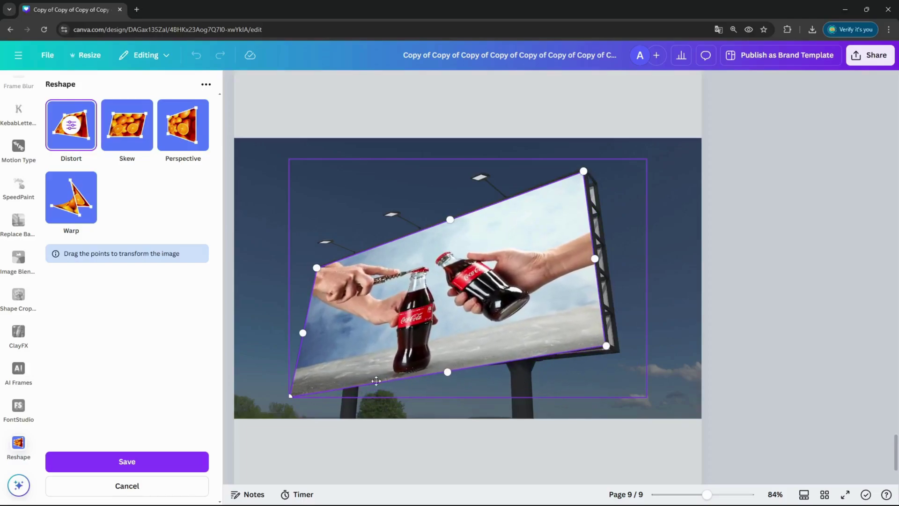
left_click_drag(291, 397, 305, 376)
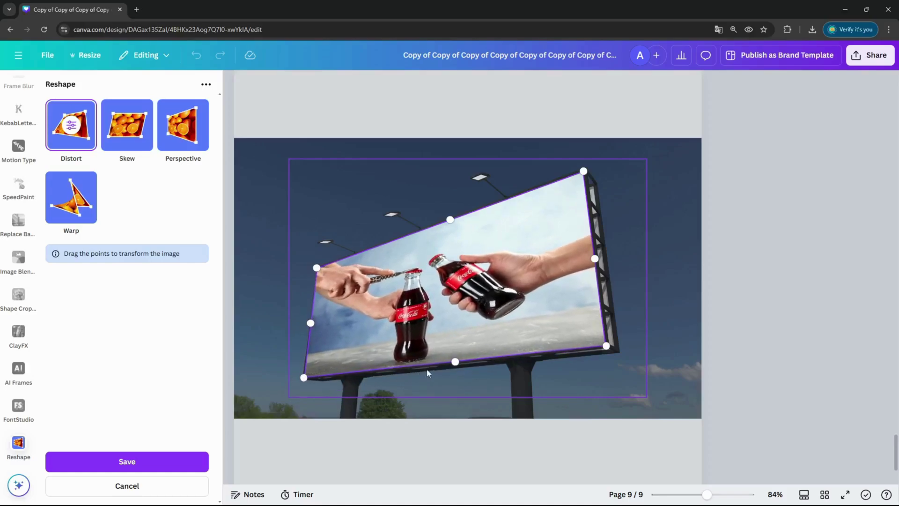
Fine-tune the distorted photo's lower edge and corners to match the billboard panel's edges, and save the result
mouse_move(455, 361)
left_mouse_down()
mouse_move(452, 327)
mouse_move(453, 359)
left_mouse_up()
left_click_drag(302, 376, 305, 376)
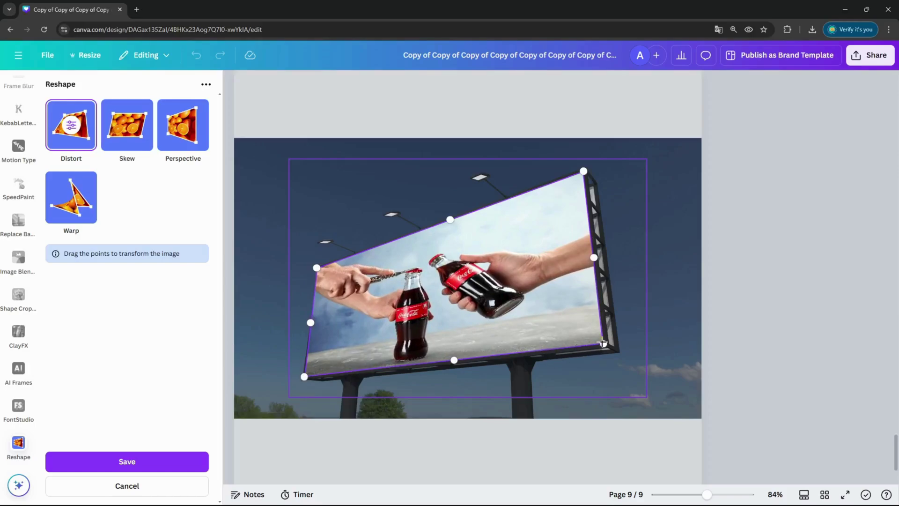
left_click_drag(602, 344, 605, 344)
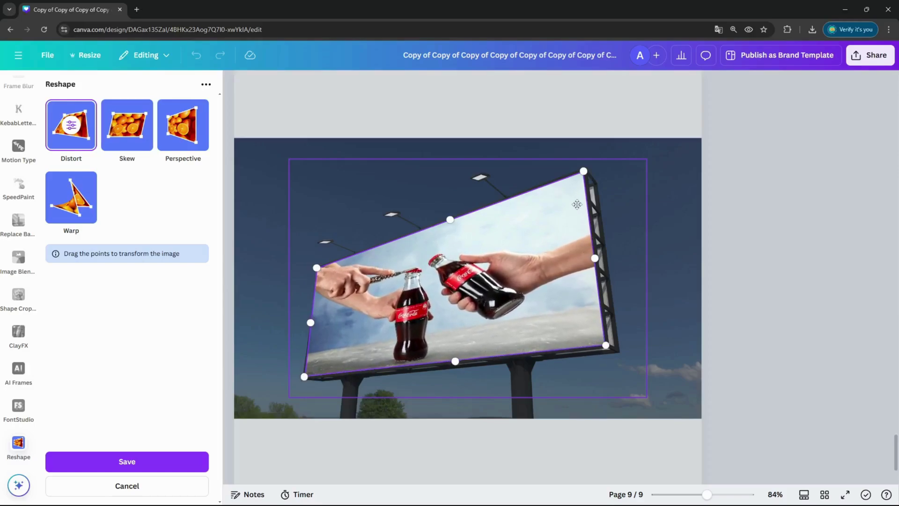
left_click_drag(318, 268, 319, 267)
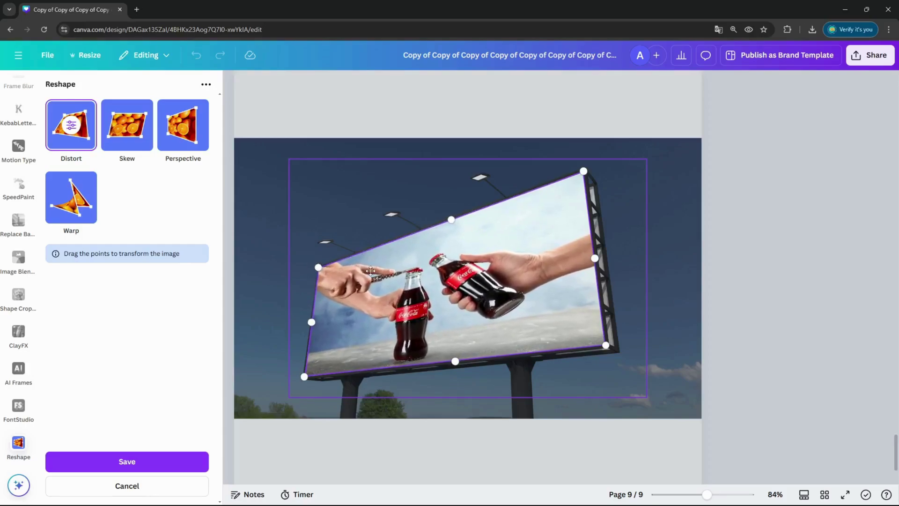
left_click_drag(305, 377, 303, 378)
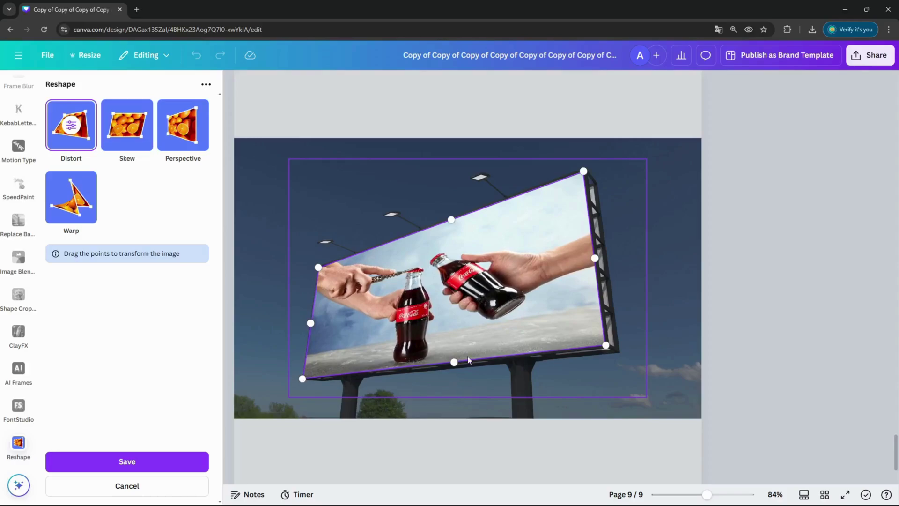
left_click(155, 467)
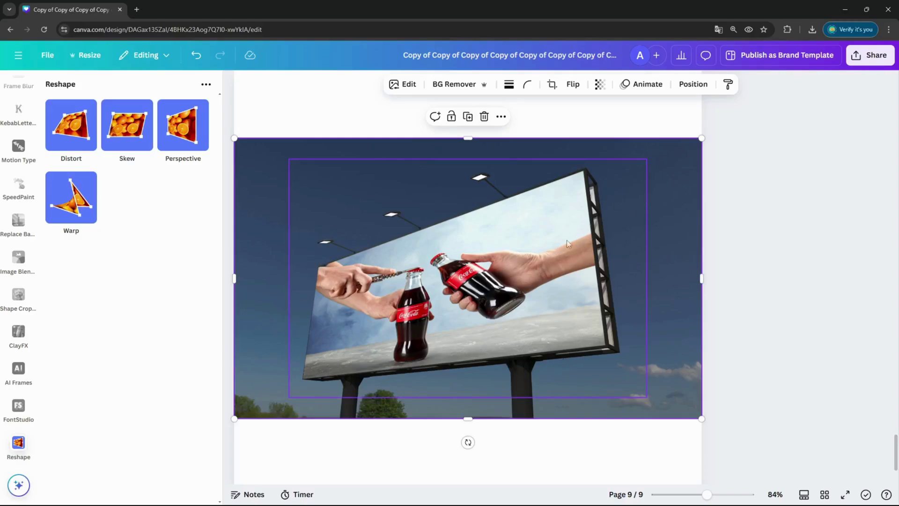
left_click(600, 84)
mouse_move(625, 126)
left_mouse_down()
mouse_move(597, 133)
mouse_move(627, 136)
mouse_move(618, 136)
left_mouse_up()
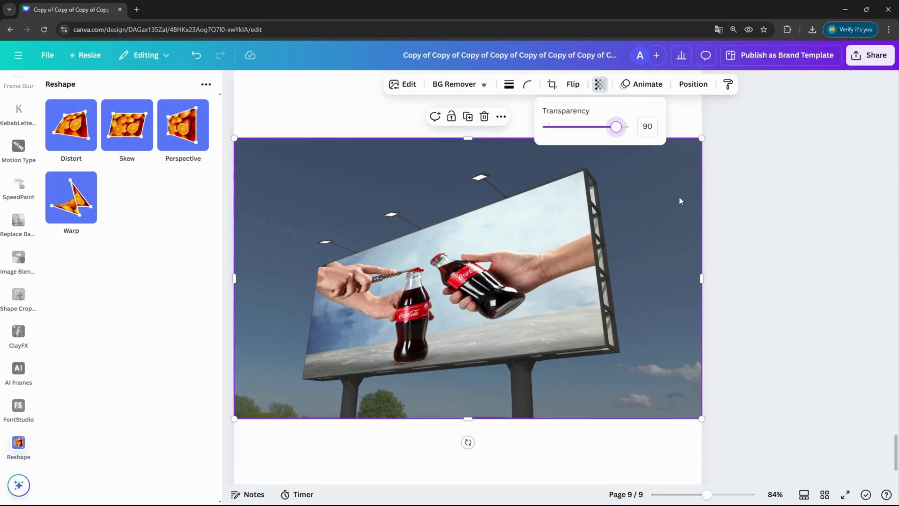
left_click(519, 252)
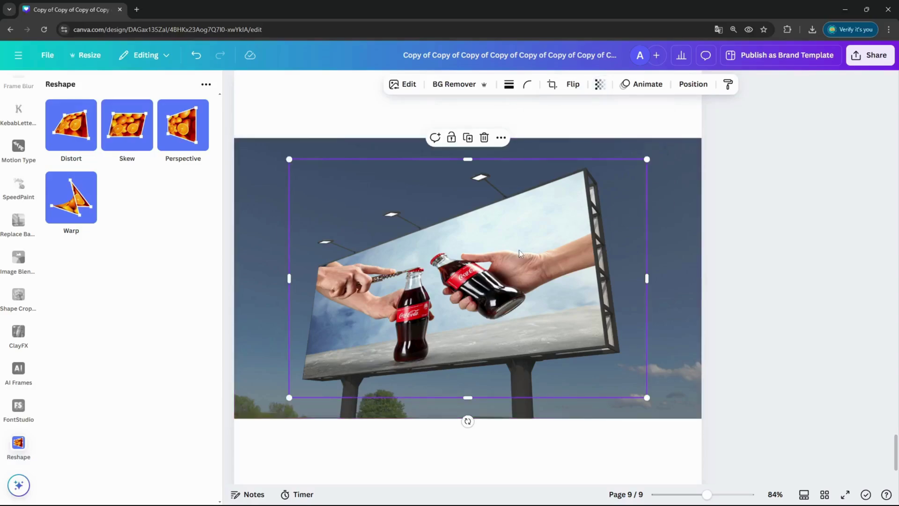
left_click(661, 179)
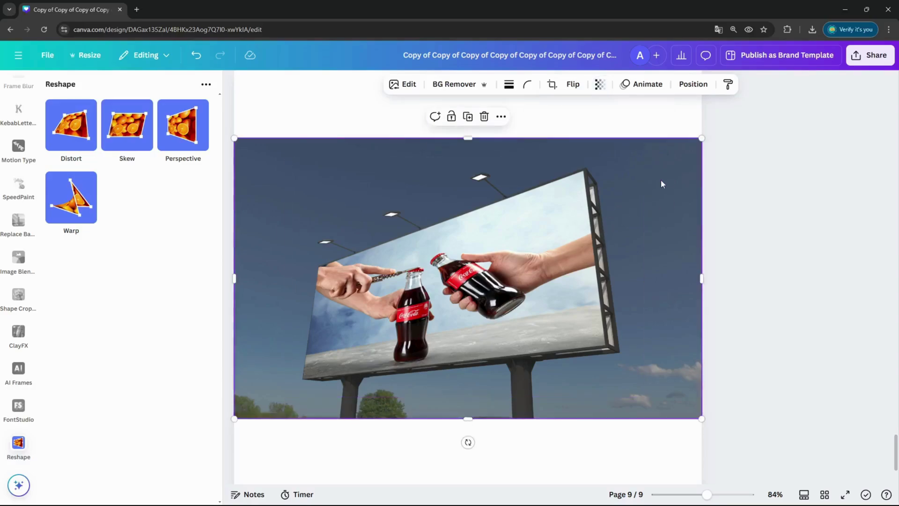
left_click(600, 85)
left_click_drag(616, 126, 622, 127)
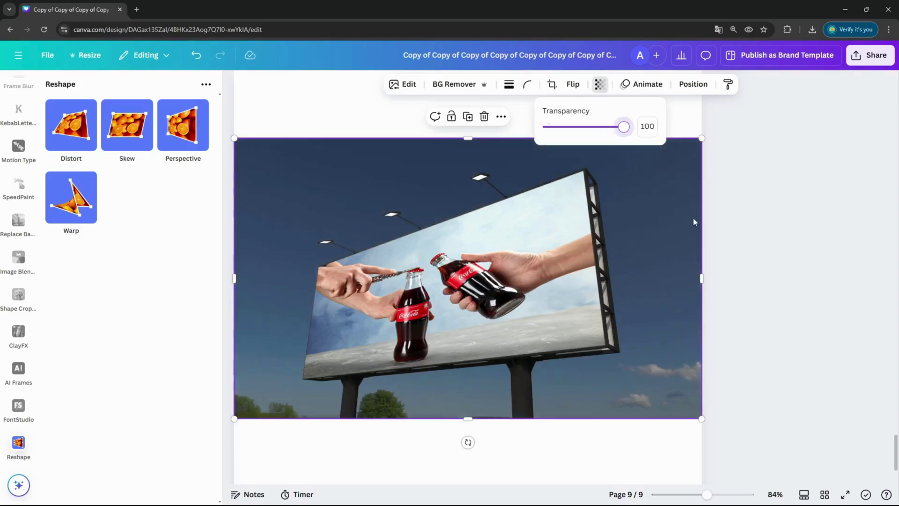
left_click(693, 217)
Set the distorted Coca-Cola photo's transparency to 75 and view page 9 in full screen
left_click(583, 245)
left_click(600, 84)
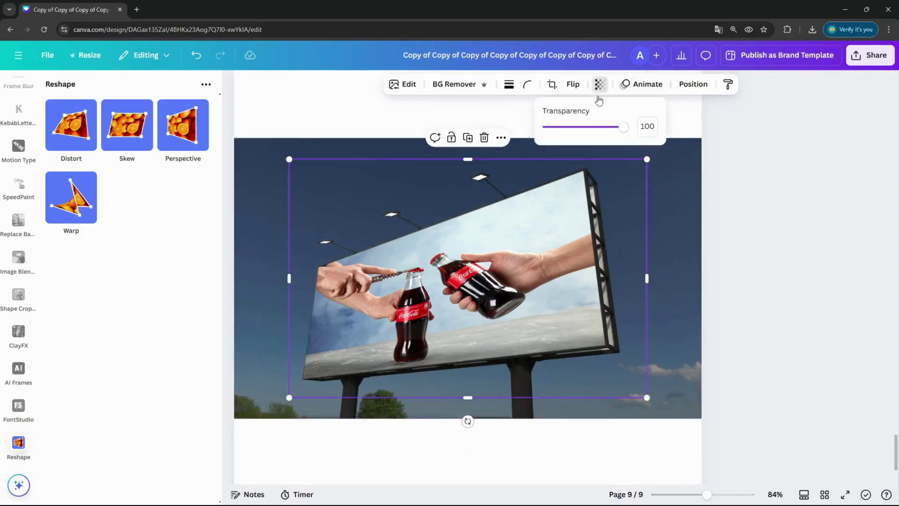
left_click_drag(628, 127, 545, 140)
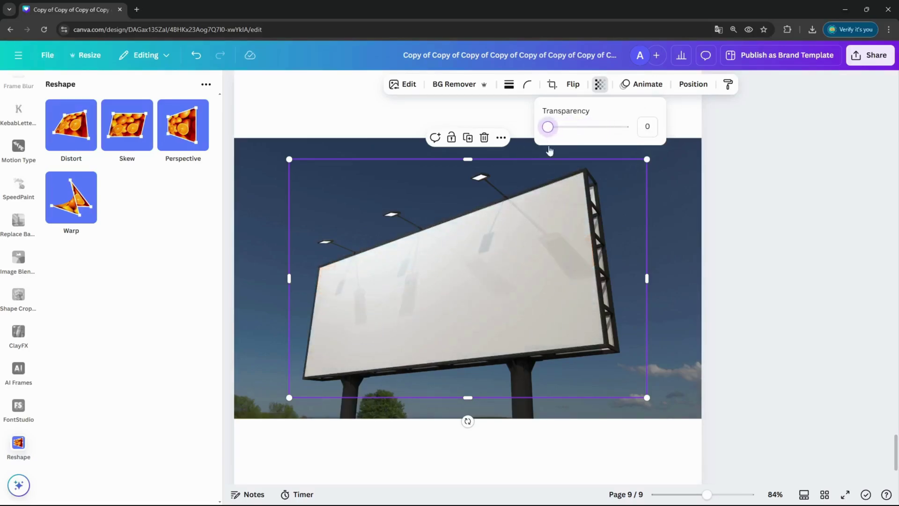
left_click_drag(549, 127, 612, 136)
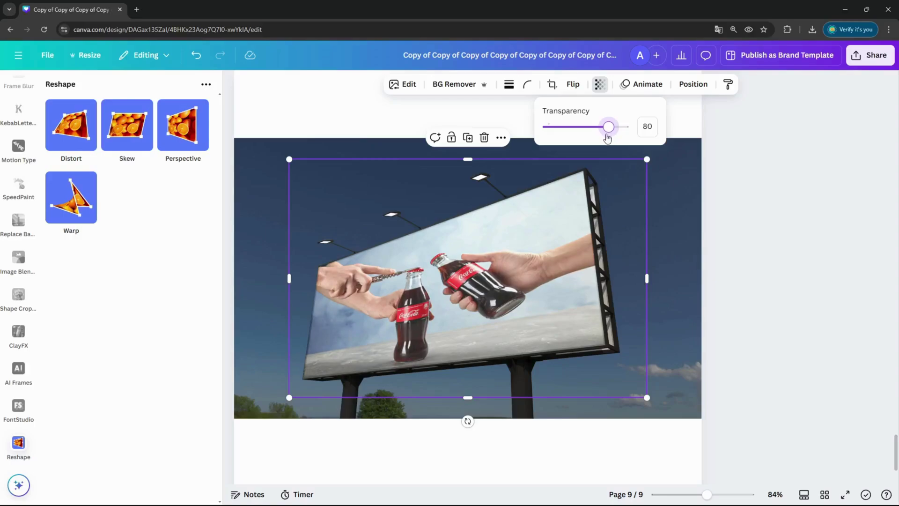
left_click_drag(607, 134, 586, 134)
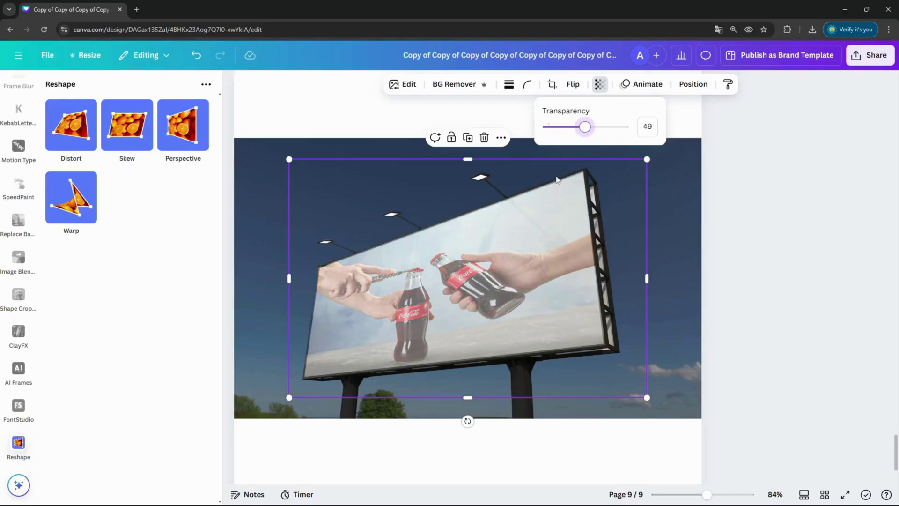
left_click(596, 130)
mouse_move(596, 129)
left_mouse_down()
mouse_move(615, 133)
mouse_move(607, 135)
left_mouse_up()
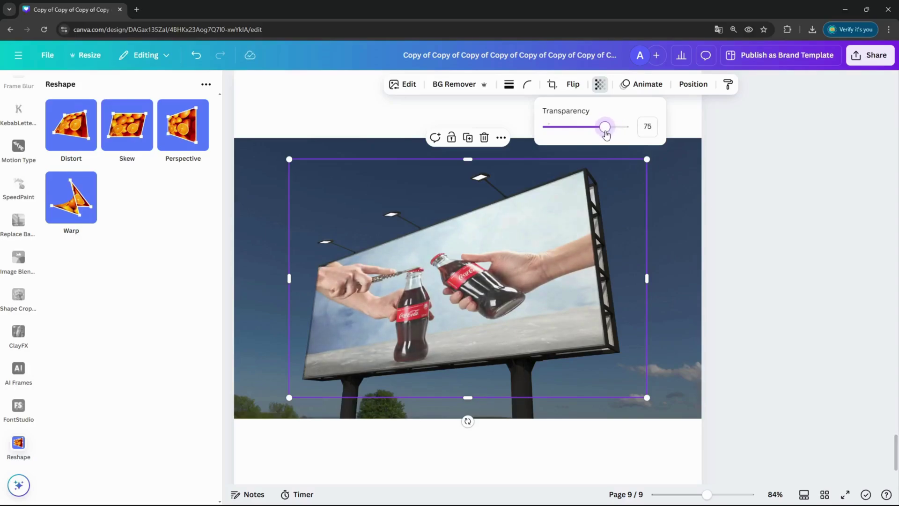
left_click(676, 195)
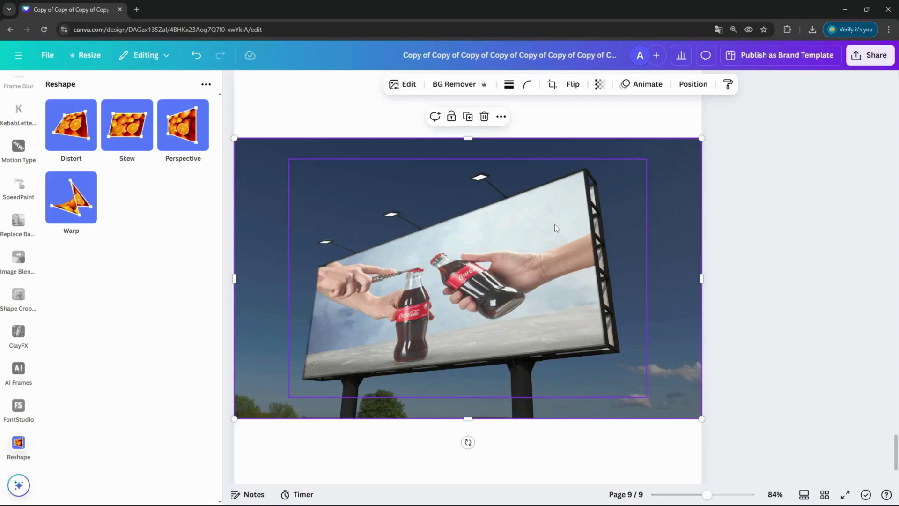
left_click(846, 495)
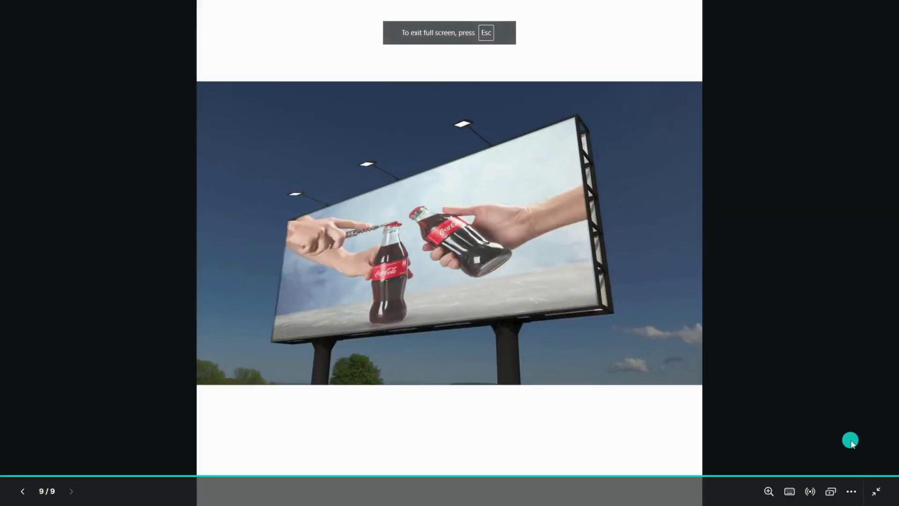